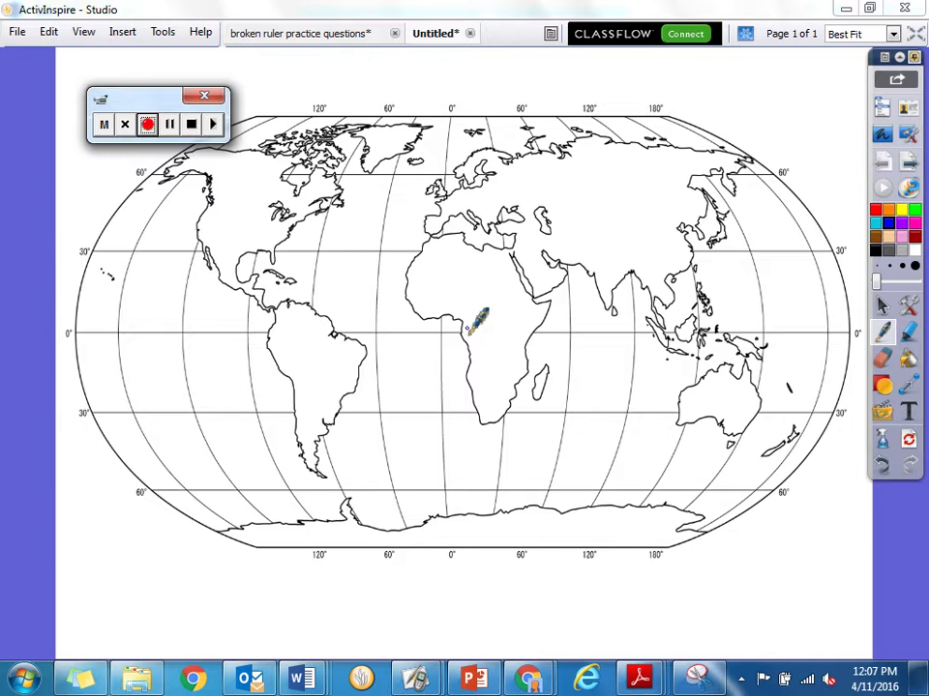
Read the Put Mali on the World Map Directions document at full size, then return to the flipchart
{"action": "left_click_drag", "start_coordinate": [141, 98], "coordinate": [103, 62]}
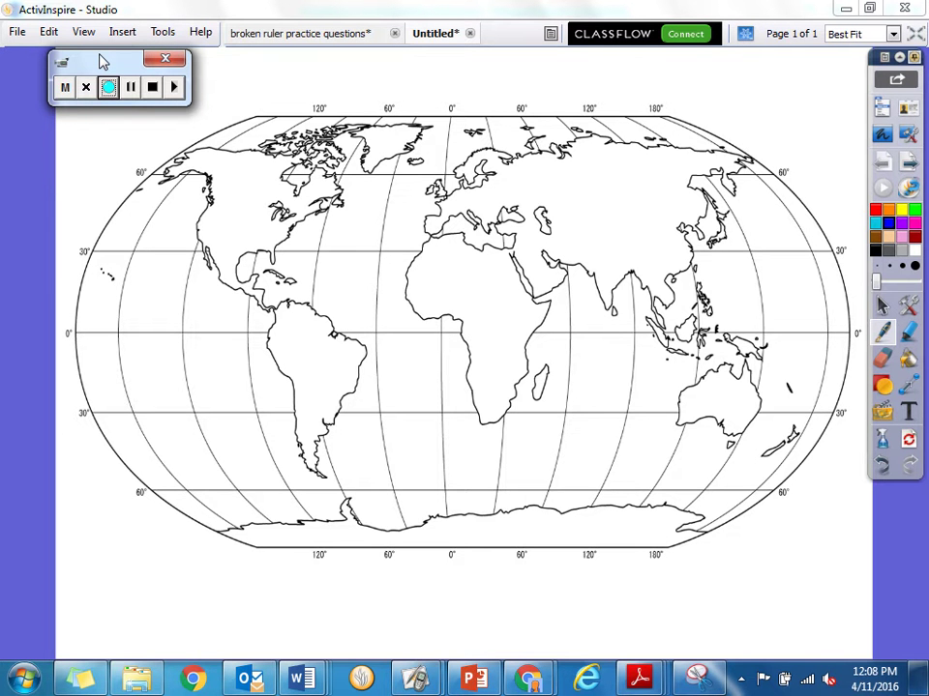
{"action": "mouse_move", "coordinate": [297, 684]}
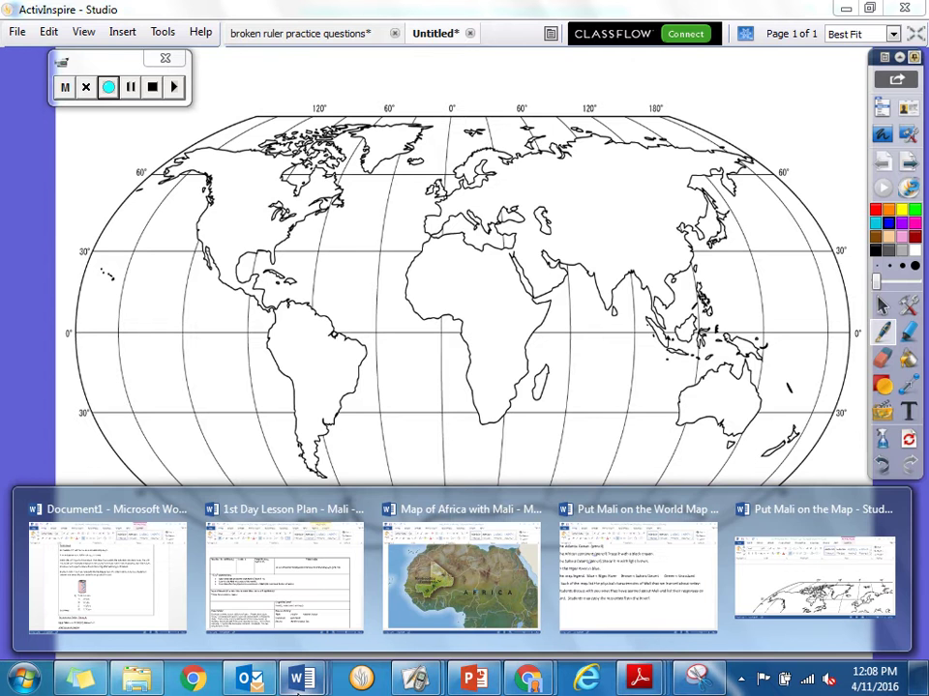
{"action": "left_click", "coordinate": [695, 598]}
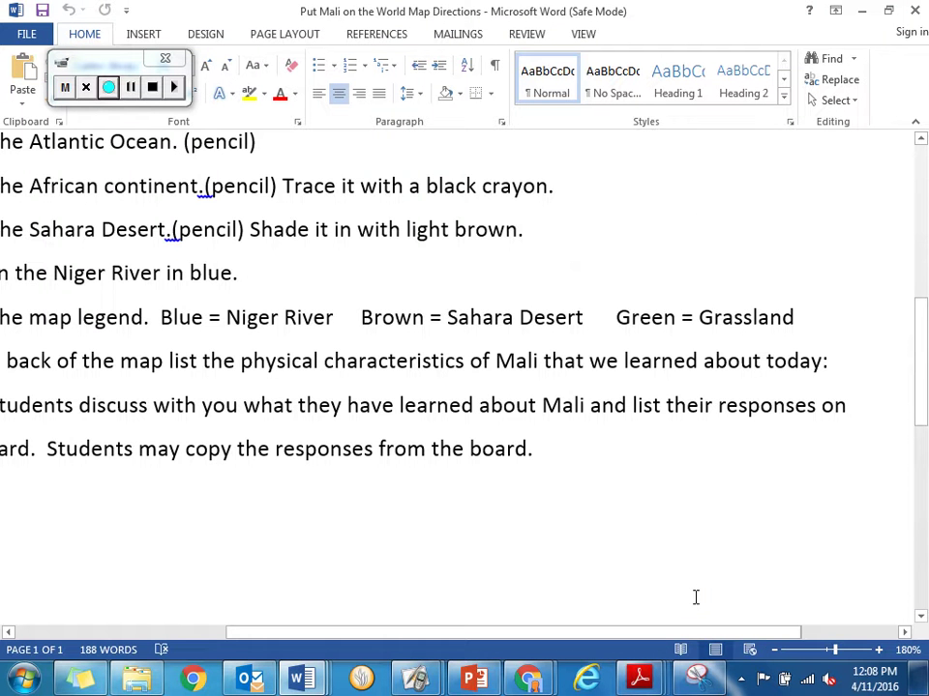
{"action": "left_click_drag", "start_coordinate": [834, 650], "coordinate": [788, 650]}
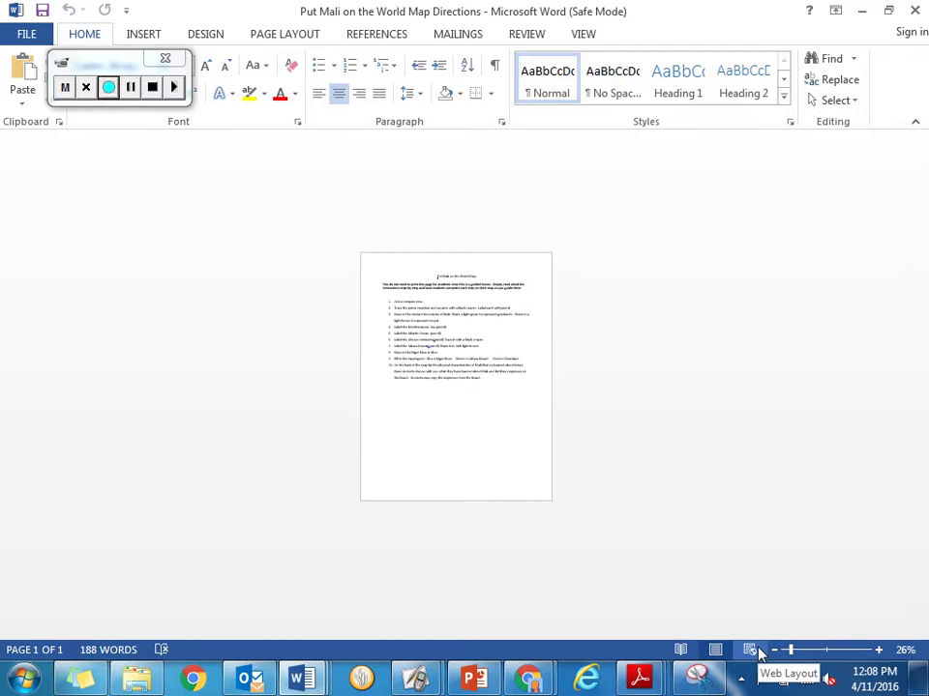
{"action": "left_click", "coordinate": [884, 670]}
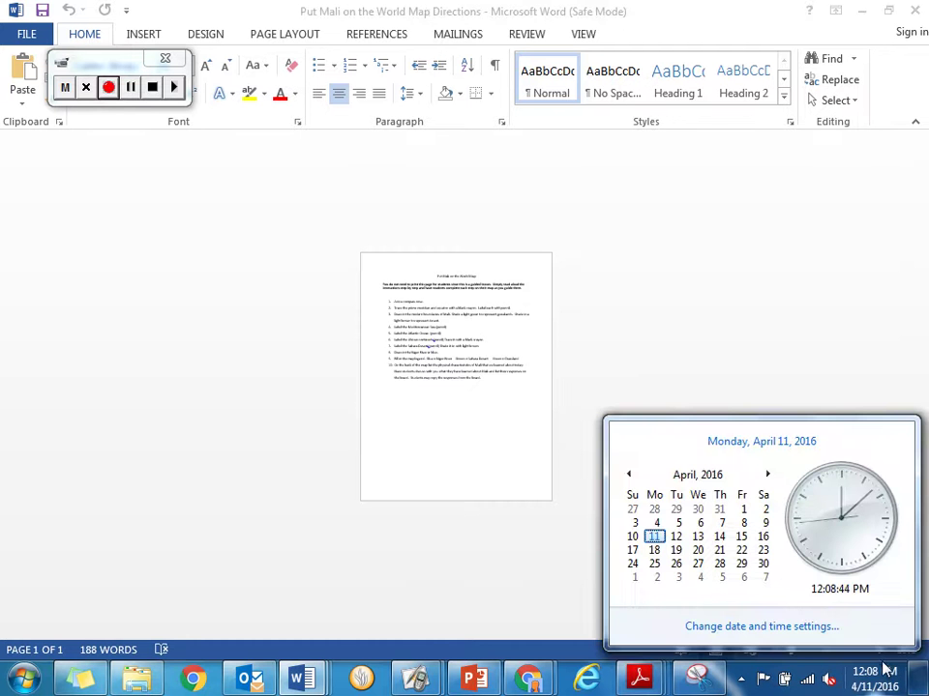
{"action": "left_click", "coordinate": [856, 325]}
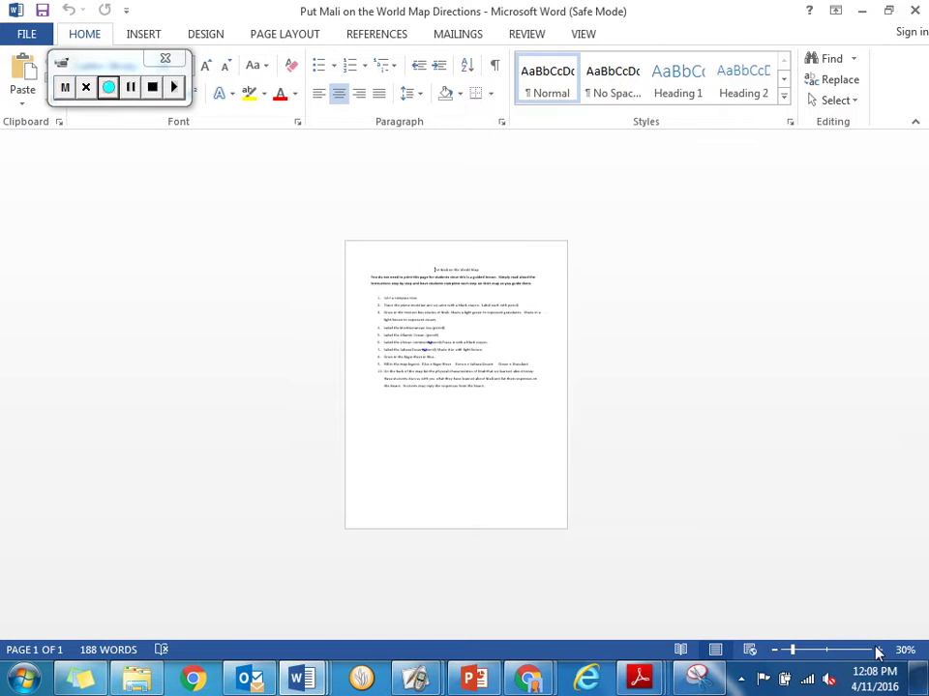
{"action": "left_click", "coordinate": [877, 651]}
{"action": "left_click", "coordinate": [877, 650]}
{"action": "left_click", "coordinate": [878, 651]}
{"action": "left_click", "coordinate": [877, 651]}
{"action": "left_click", "coordinate": [877, 651]}
{"action": "left_click", "coordinate": [877, 651]}
{"action": "left_click", "coordinate": [877, 651]}
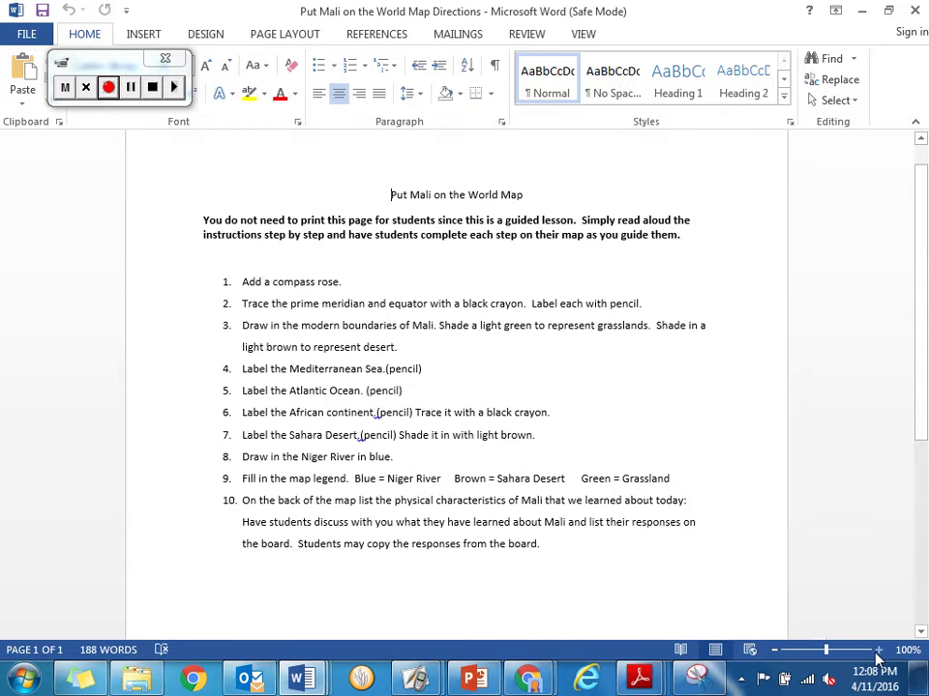
{"action": "left_click", "coordinate": [876, 651]}
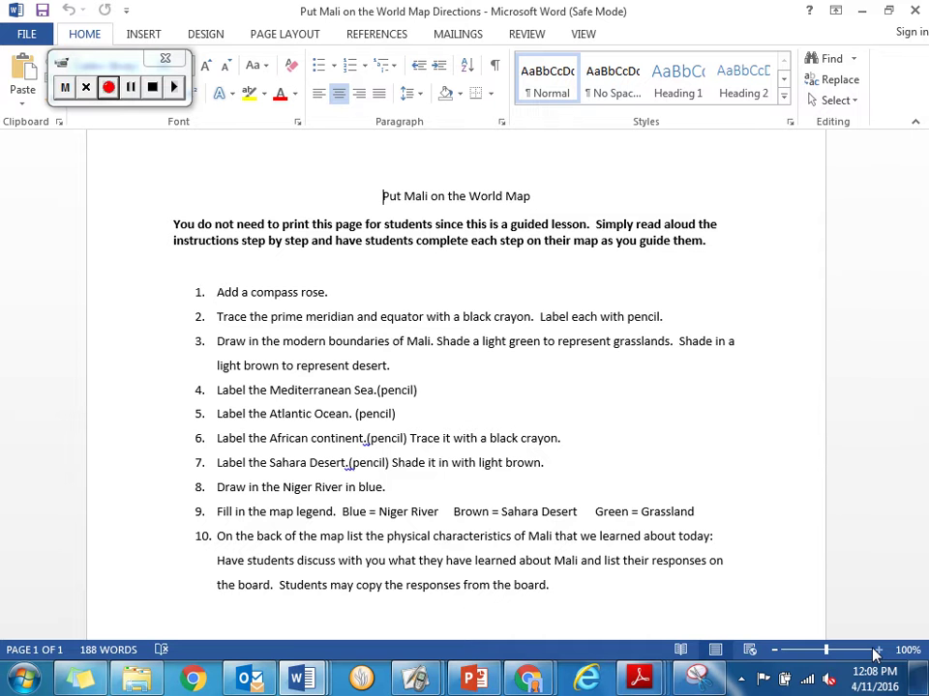
{"action": "mouse_move", "coordinate": [422, 689]}
{"action": "left_click", "coordinate": [380, 590]}
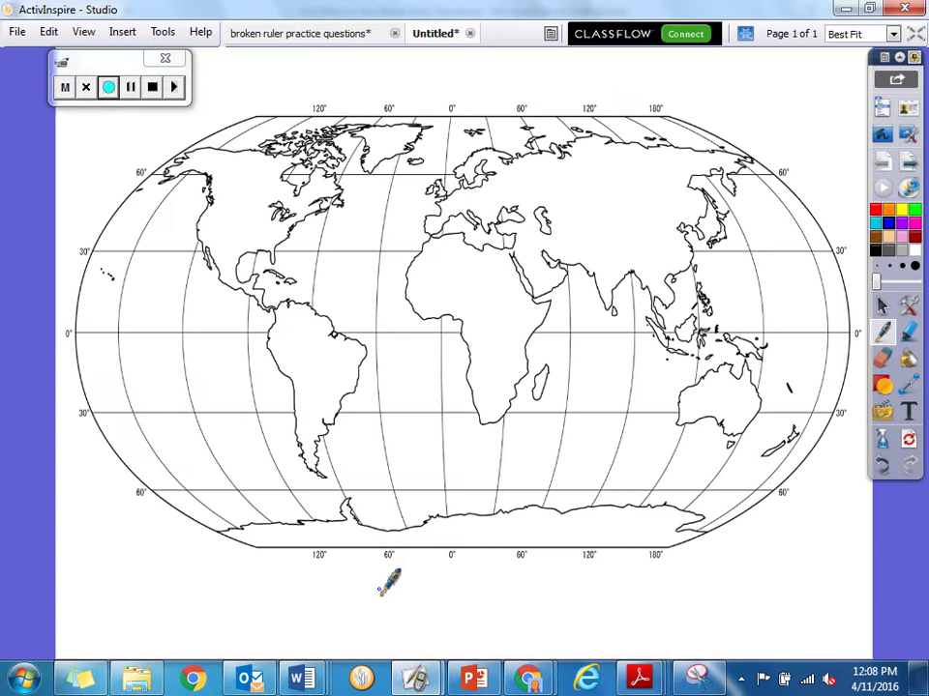
Draw a black north–south and east–west cross below the map and label it N, S, E, W
{"action": "left_click", "coordinate": [876, 249]}
{"action": "left_click_drag", "start_coordinate": [115, 498], "coordinate": [117, 629]}
{"action": "left_click_drag", "start_coordinate": [72, 580], "coordinate": [152, 561]}
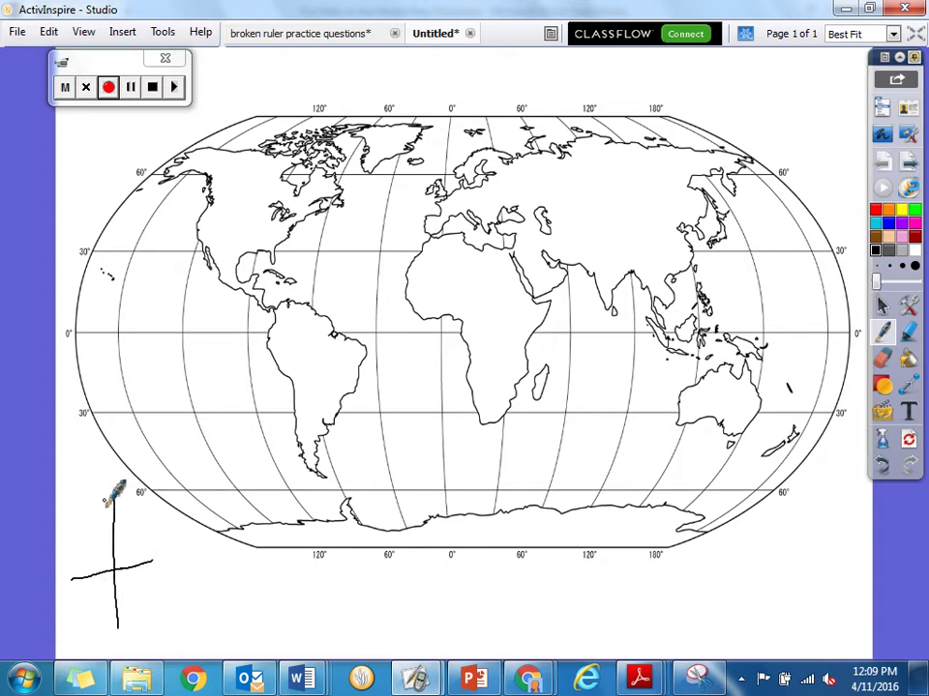
{"action": "mouse_move", "coordinate": [104, 503]}
{"action": "left_mouse_down"}
{"action": "mouse_move", "coordinate": [105, 470]}
{"action": "mouse_move", "coordinate": [124, 491]}
{"action": "mouse_move", "coordinate": [121, 450]}
{"action": "left_mouse_up"}
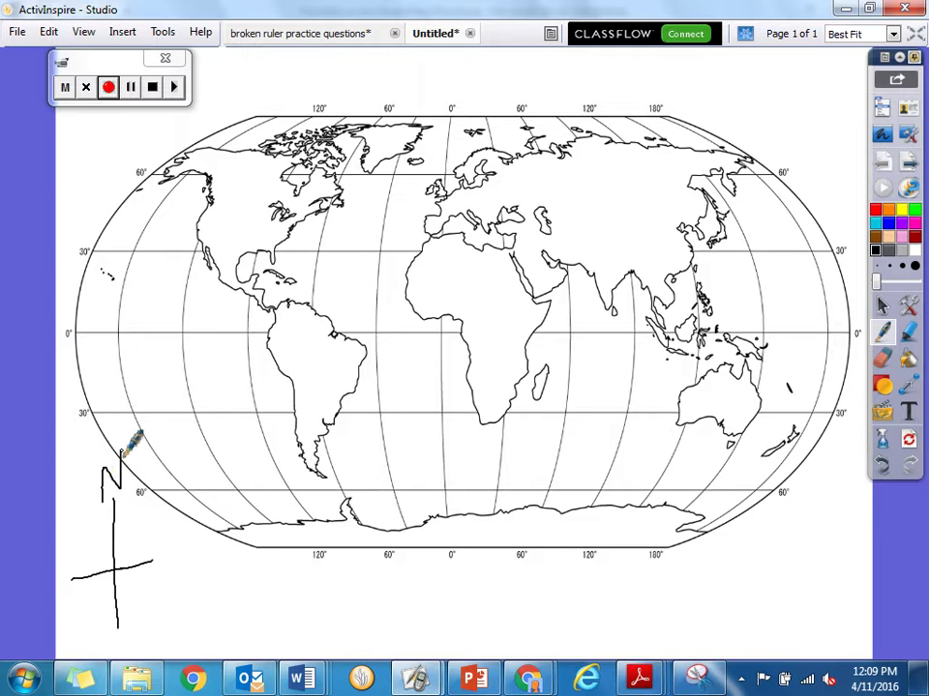
{"action": "left_click_drag", "start_coordinate": [119, 620], "coordinate": [112, 651]}
{"action": "left_click_drag", "start_coordinate": [158, 542], "coordinate": [164, 576]}
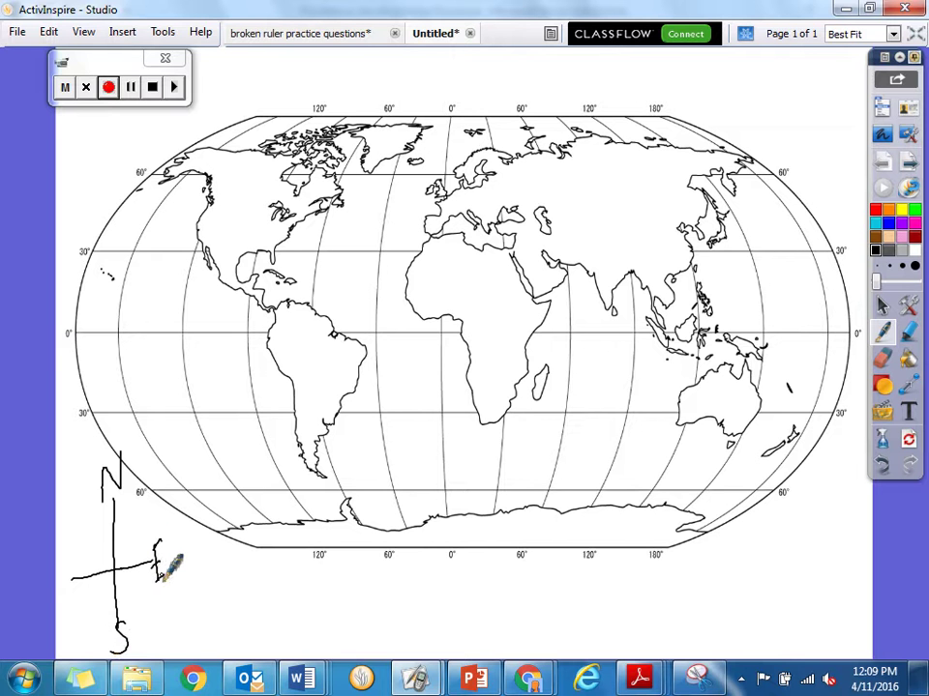
{"action": "mouse_move", "coordinate": [55, 569]}
{"action": "left_mouse_down"}
{"action": "mouse_move", "coordinate": [58, 586]}
{"action": "mouse_move", "coordinate": [67, 566]}
{"action": "left_mouse_up"}
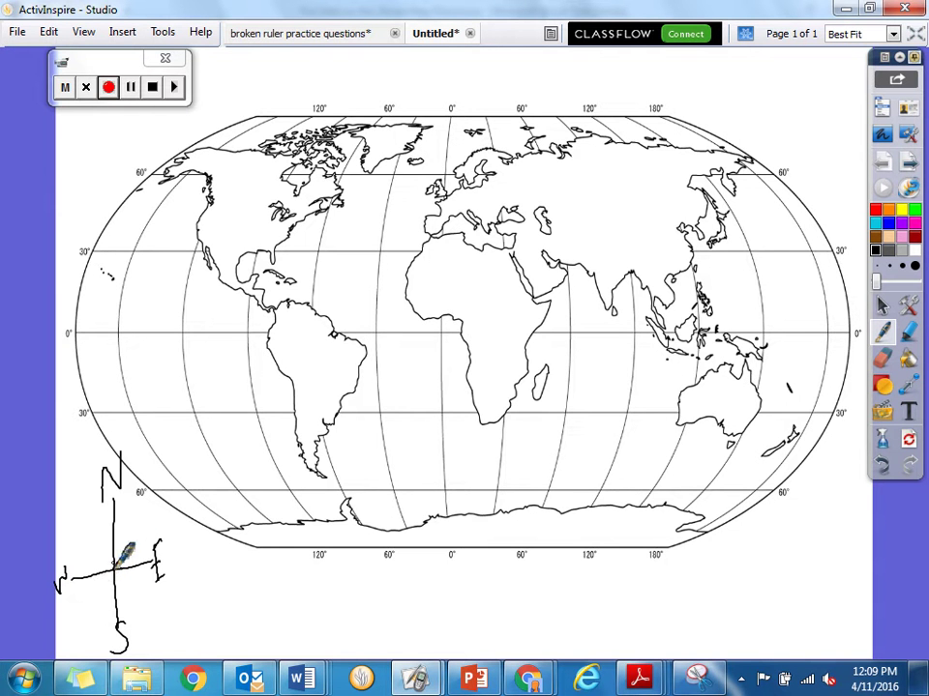
Add diagonal arms to the compass rose labelled NE, SE, SW and NW
{"action": "mouse_move", "coordinate": [130, 542]}
{"action": "left_mouse_down"}
{"action": "mouse_move", "coordinate": [104, 576]}
{"action": "mouse_move", "coordinate": [132, 574]}
{"action": "left_mouse_up"}
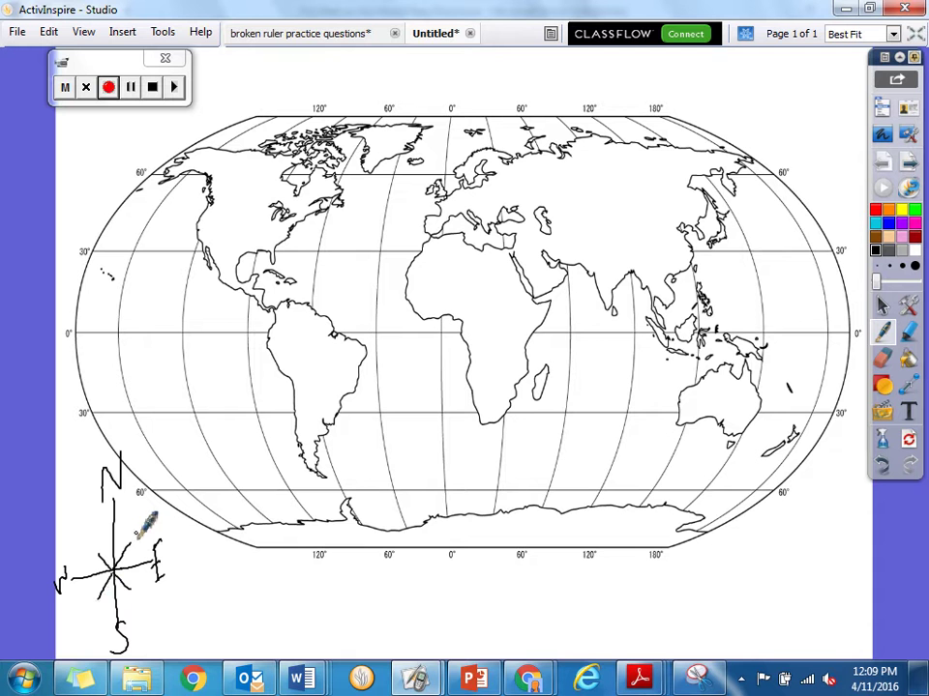
{"action": "mouse_move", "coordinate": [135, 534]}
{"action": "left_mouse_down"}
{"action": "mouse_move", "coordinate": [150, 530]}
{"action": "mouse_move", "coordinate": [151, 513]}
{"action": "mouse_move", "coordinate": [145, 523]}
{"action": "mouse_move", "coordinate": [159, 523]}
{"action": "left_mouse_up"}
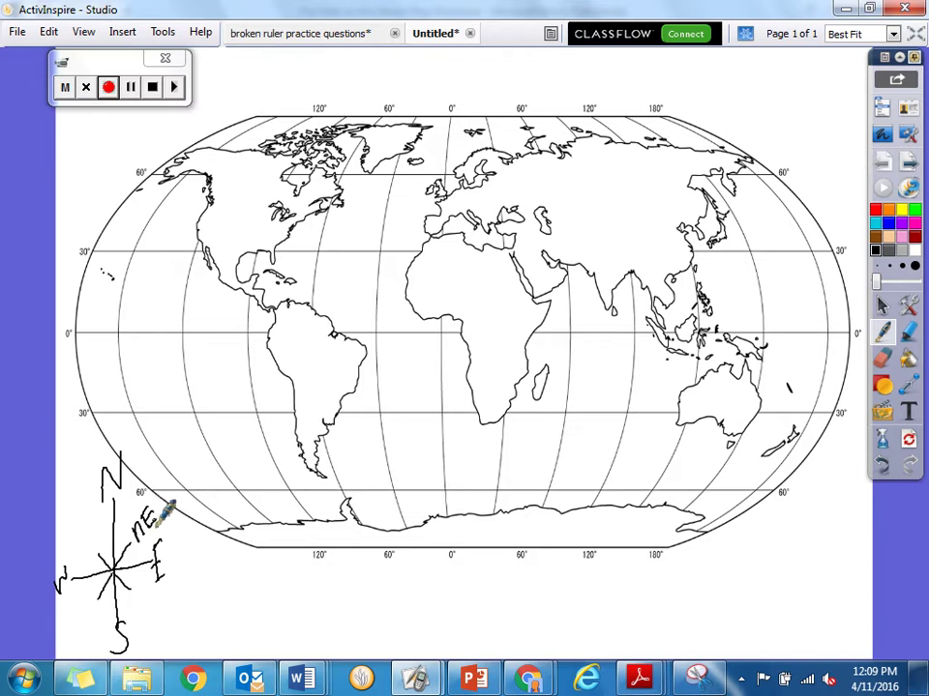
{"action": "mouse_move", "coordinate": [141, 588]}
{"action": "left_mouse_down"}
{"action": "mouse_move", "coordinate": [145, 601]}
{"action": "mouse_move", "coordinate": [155, 586]}
{"action": "mouse_move", "coordinate": [154, 597]}
{"action": "left_mouse_up"}
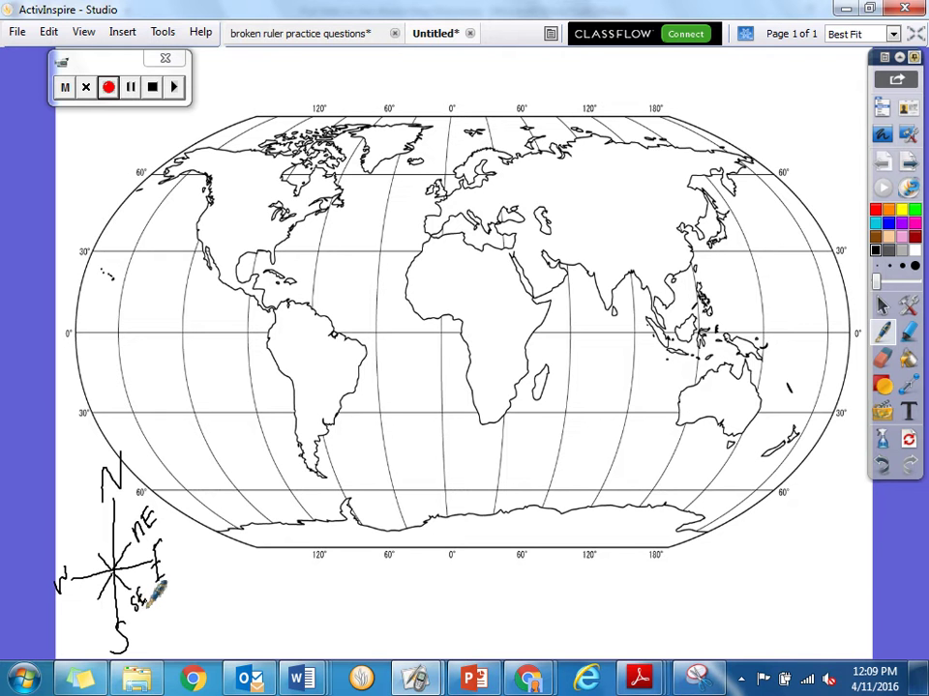
{"action": "mouse_move", "coordinate": [87, 606]}
{"action": "left_mouse_down"}
{"action": "mouse_move", "coordinate": [77, 624]}
{"action": "mouse_move", "coordinate": [95, 609]}
{"action": "left_mouse_up"}
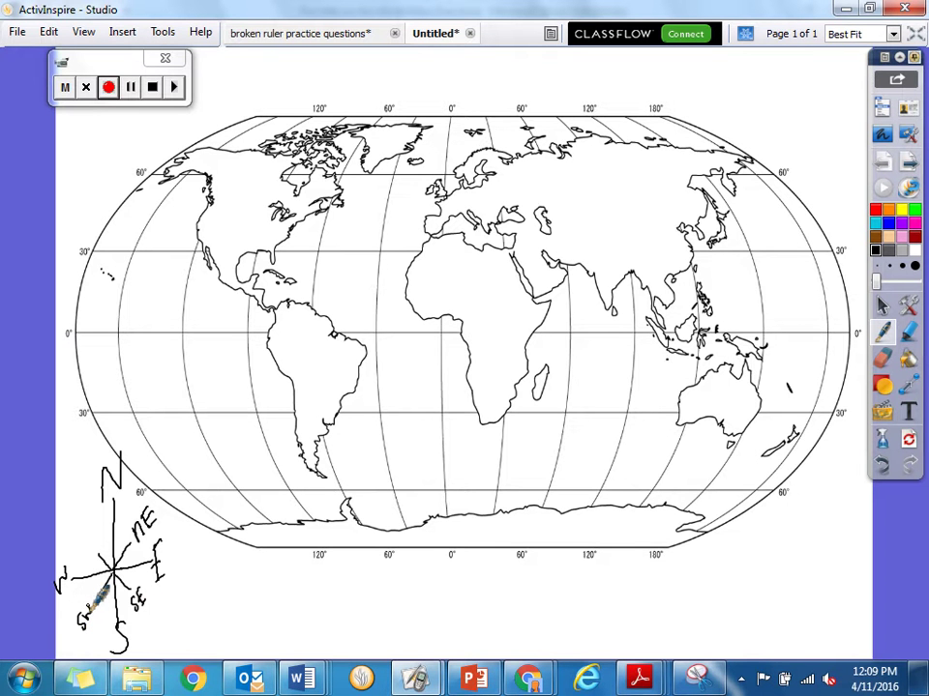
{"action": "left_click_drag", "start_coordinate": [84, 561], "coordinate": [105, 527]}
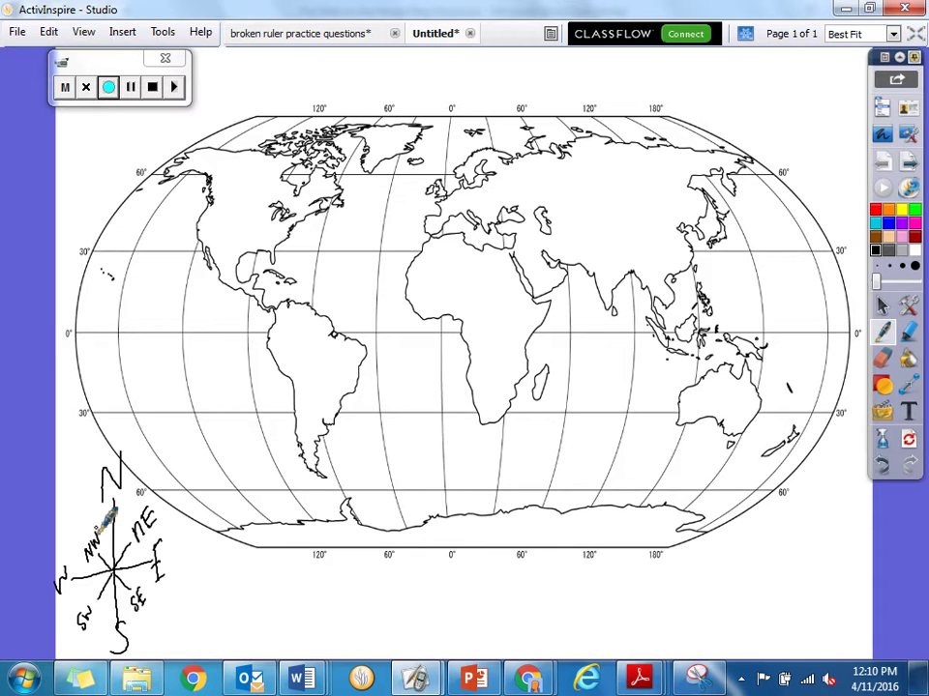
Review the ten-step Put Mali on the World Map directions in Word, then go back to the flipchart
{"action": "mouse_move", "coordinate": [307, 689]}
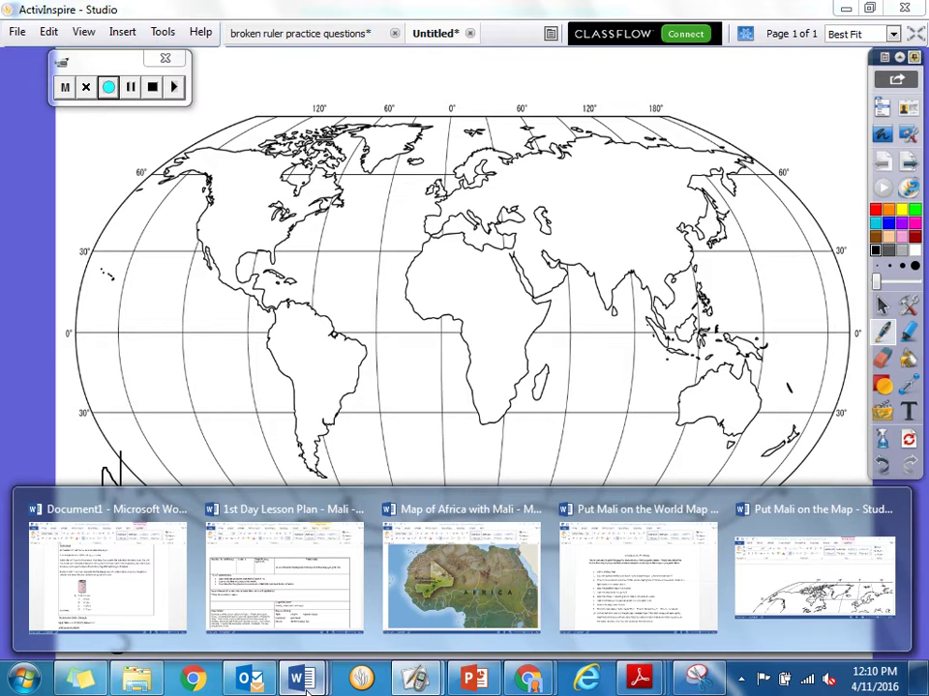
{"action": "left_click", "coordinate": [614, 634]}
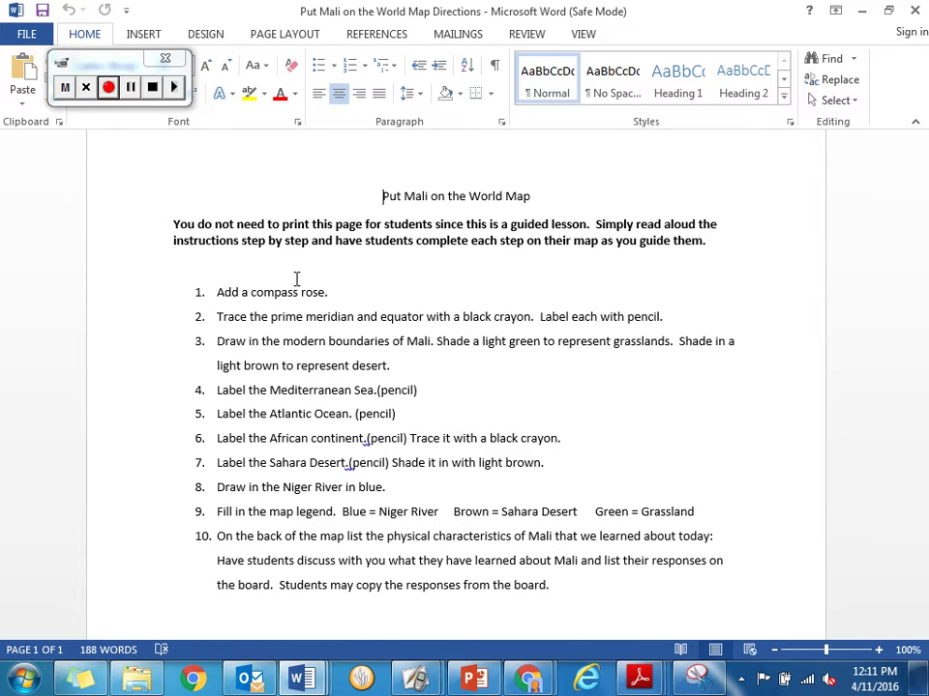
{"action": "left_click", "coordinate": [433, 683]}
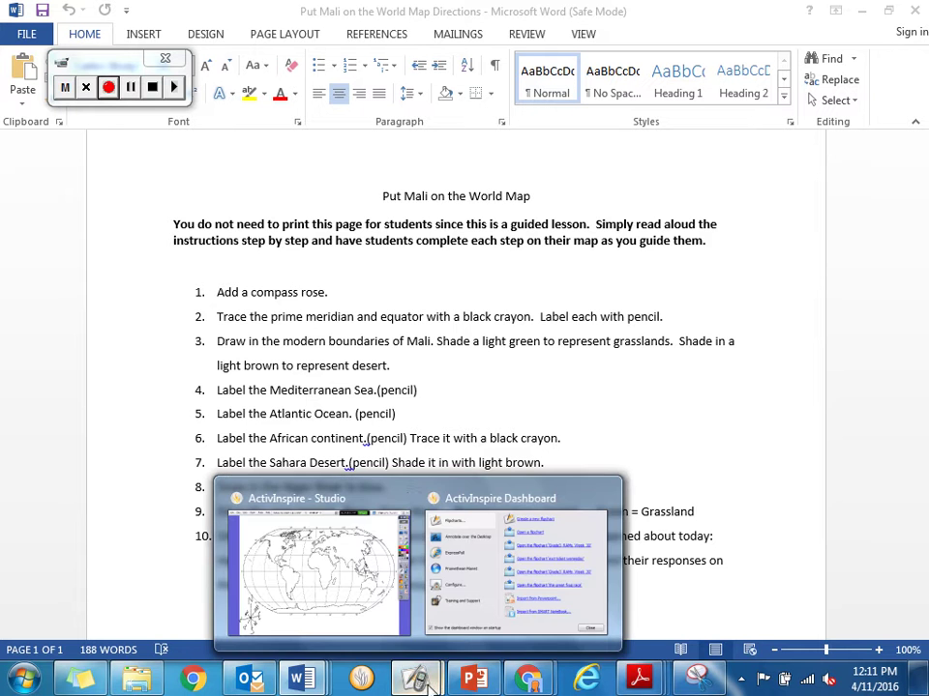
{"action": "left_click", "coordinate": [387, 586]}
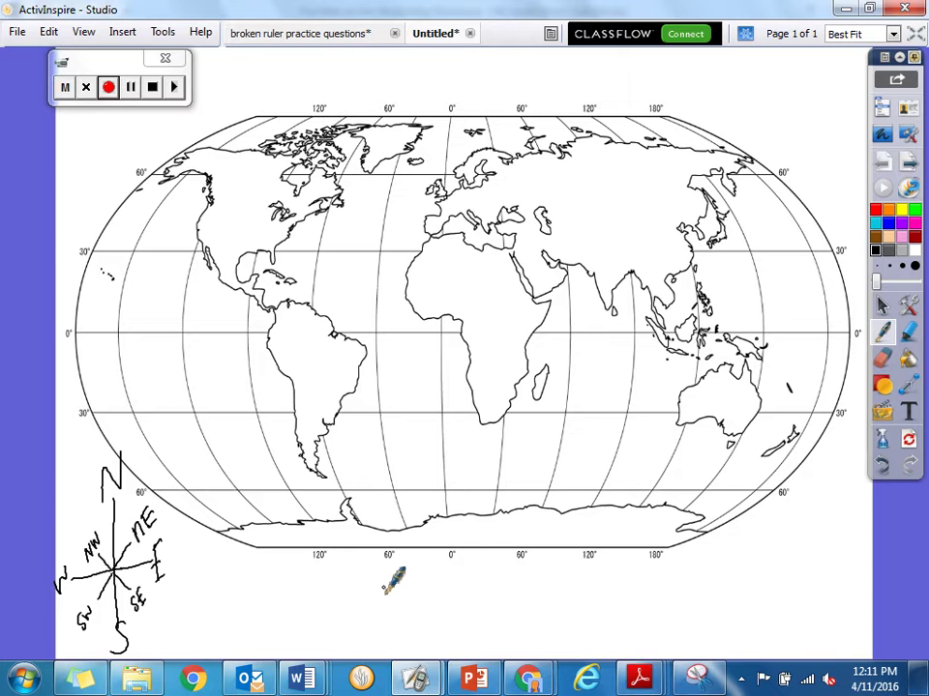
Trace the 0° equator in red across the map and handwrite 'equator' at its right end
{"action": "left_click", "coordinate": [876, 213]}
{"action": "mouse_move", "coordinate": [70, 332]}
{"action": "left_mouse_down"}
{"action": "mouse_move", "coordinate": [581, 326]}
{"action": "mouse_move", "coordinate": [853, 337]}
{"action": "left_mouse_up"}
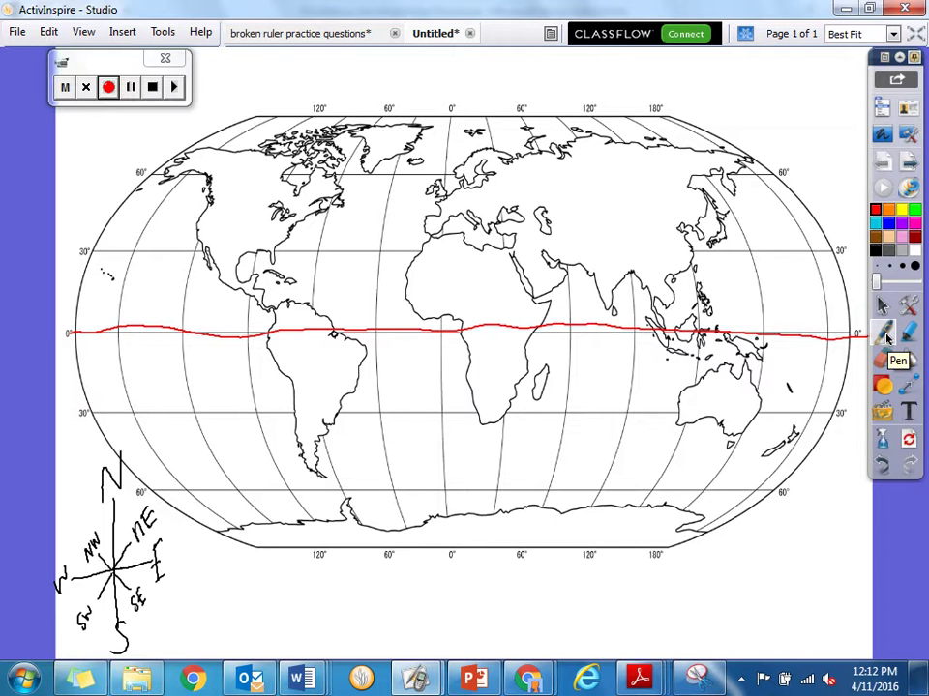
{"action": "left_click", "coordinate": [885, 335]}
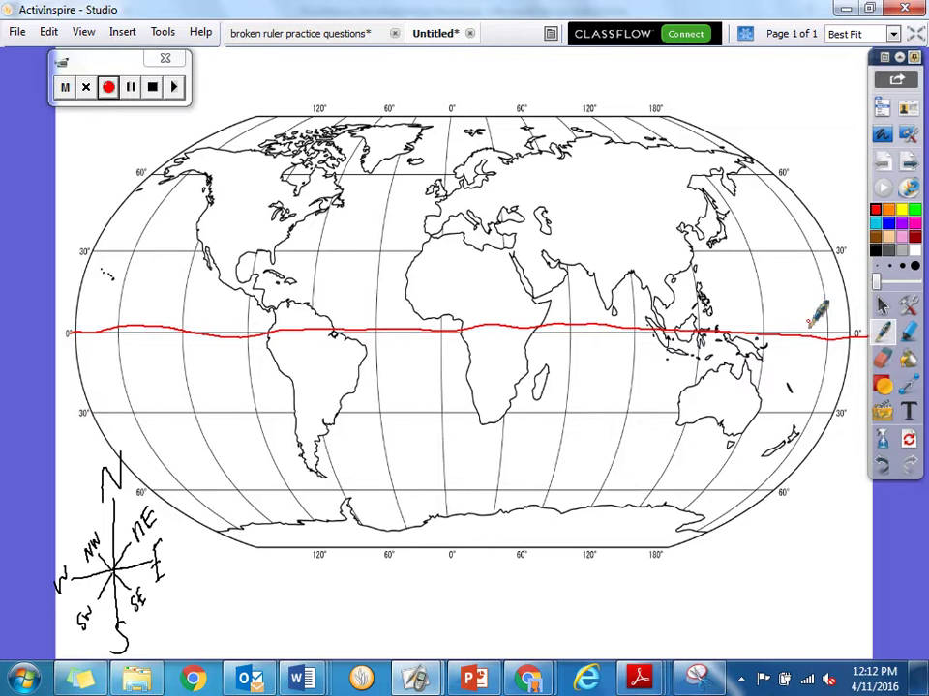
{"action": "mouse_move", "coordinate": [785, 319]}
{"action": "left_mouse_down"}
{"action": "mouse_move", "coordinate": [813, 292]}
{"action": "mouse_move", "coordinate": [825, 336]}
{"action": "mouse_move", "coordinate": [822, 295]}
{"action": "mouse_move", "coordinate": [833, 304]}
{"action": "mouse_move", "coordinate": [845, 290]}
{"action": "mouse_move", "coordinate": [844, 299]}
{"action": "mouse_move", "coordinate": [870, 238]}
{"action": "left_mouse_up"}
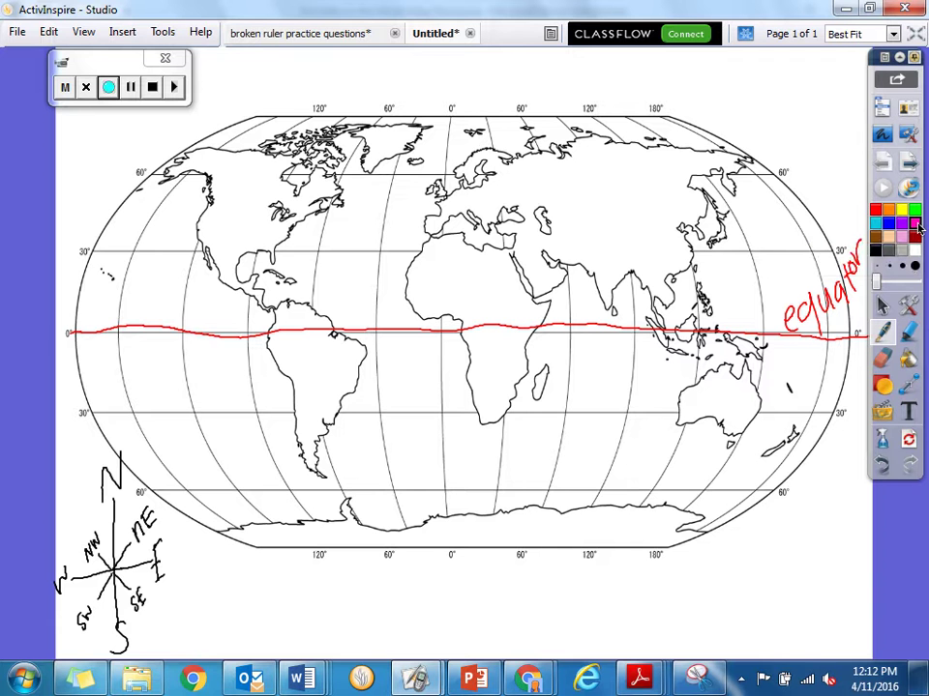
Draw a magenta line down the 0° prime meridian and an arrow above the map pointing to it
{"action": "mouse_move", "coordinate": [451, 109]}
{"action": "left_mouse_down"}
{"action": "mouse_move", "coordinate": [438, 471]}
{"action": "mouse_move", "coordinate": [458, 592]}
{"action": "left_mouse_up"}
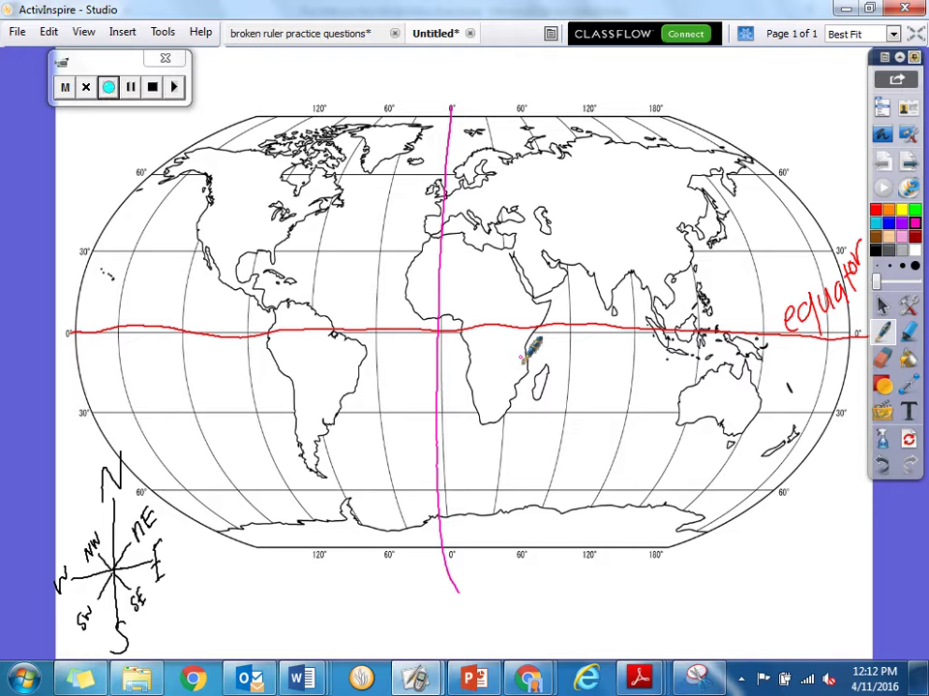
{"action": "mouse_move", "coordinate": [484, 77]}
{"action": "left_mouse_down"}
{"action": "mouse_move", "coordinate": [457, 95]}
{"action": "mouse_move", "coordinate": [497, 75]}
{"action": "mouse_move", "coordinate": [499, 101]}
{"action": "mouse_move", "coordinate": [496, 68]}
{"action": "mouse_move", "coordinate": [521, 82]}
{"action": "mouse_move", "coordinate": [519, 68]}
{"action": "mouse_move", "coordinate": [529, 77]}
{"action": "mouse_move", "coordinate": [548, 68]}
{"action": "mouse_move", "coordinate": [541, 102]}
{"action": "mouse_move", "coordinate": [567, 77]}
{"action": "mouse_move", "coordinate": [577, 89]}
{"action": "mouse_move", "coordinate": [586, 69]}
{"action": "mouse_move", "coordinate": [594, 97]}
{"action": "mouse_move", "coordinate": [629, 92]}
{"action": "left_mouse_up"}
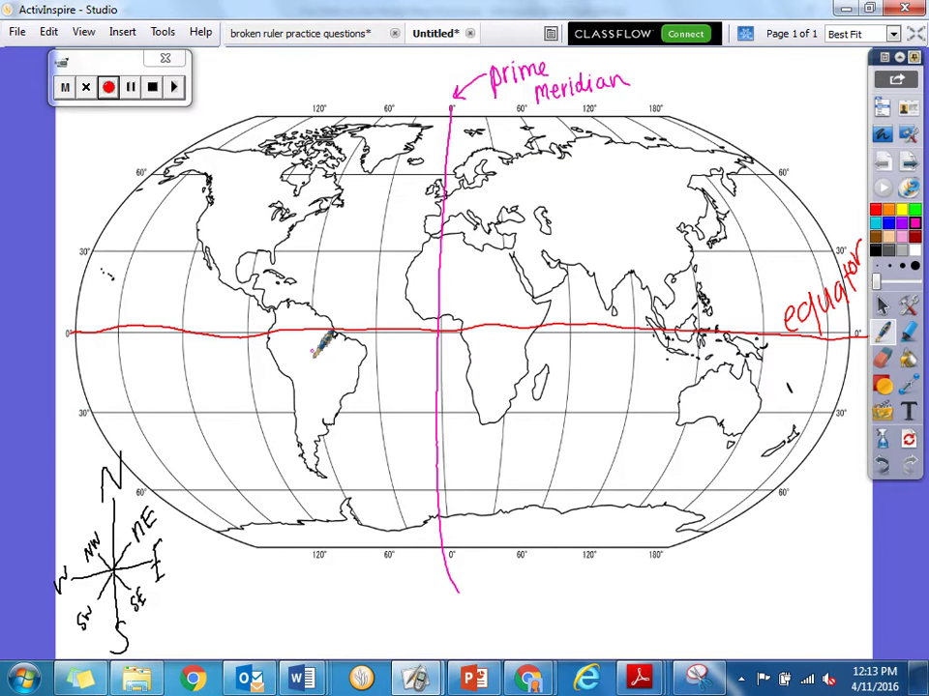
{"action": "mouse_move", "coordinate": [302, 680]}
{"action": "left_click", "coordinate": [614, 580]}
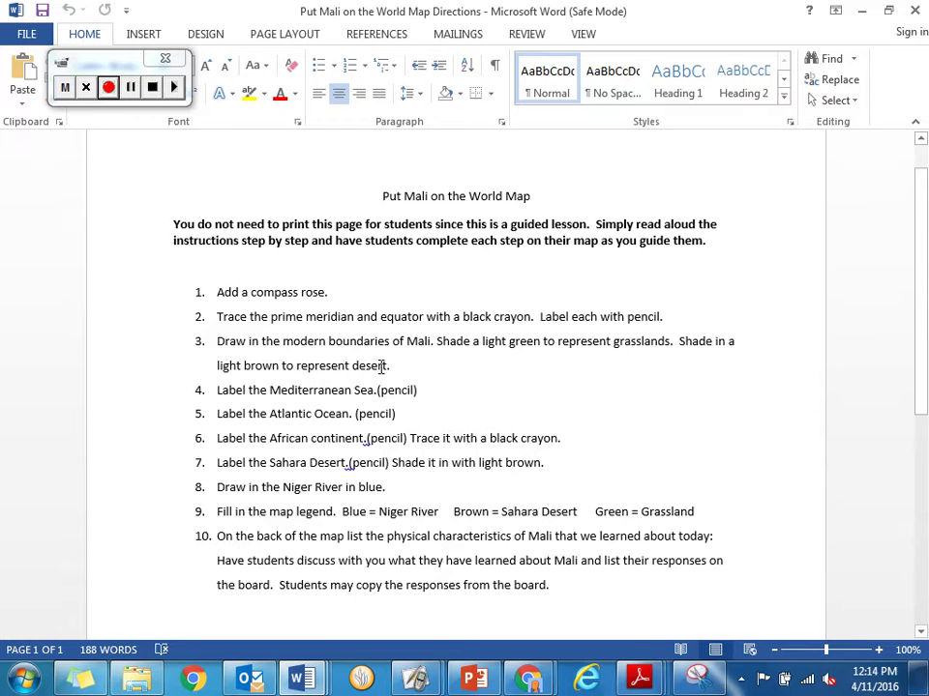
{"action": "mouse_move", "coordinate": [416, 677]}
{"action": "left_click", "coordinate": [387, 579]}
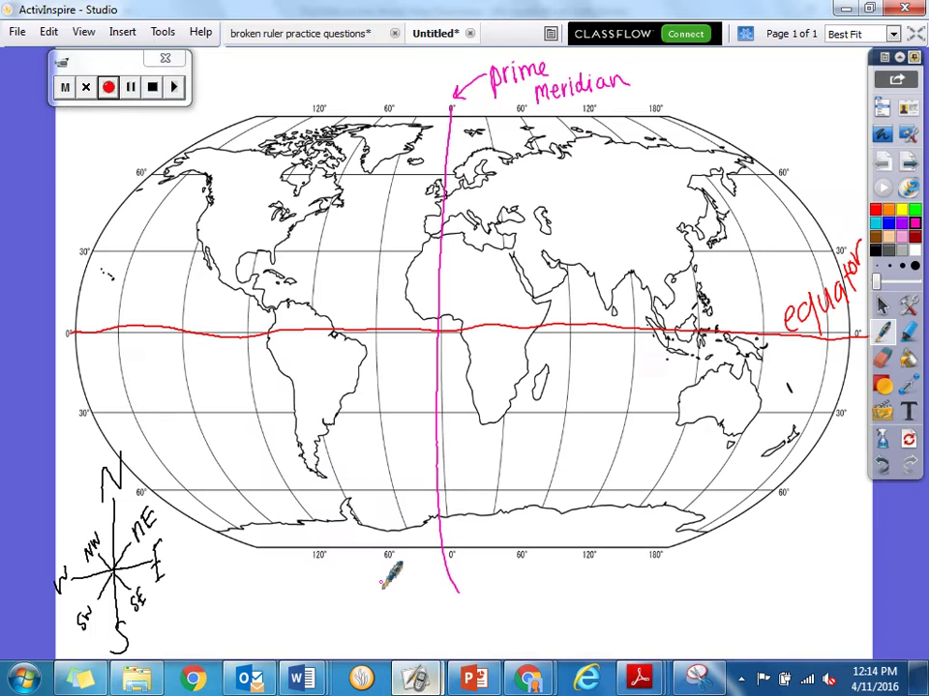
Outline Mali's borders in black in West Africa, straddling the prime meridian
{"action": "left_click", "coordinate": [876, 252]}
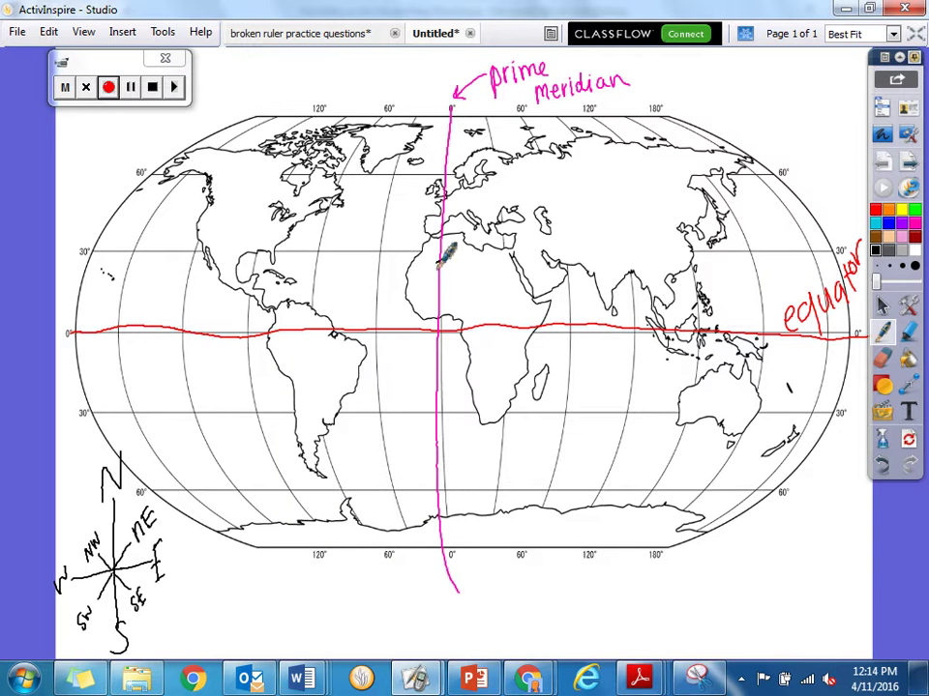
{"action": "mouse_move", "coordinate": [431, 275]}
{"action": "left_mouse_down"}
{"action": "mouse_move", "coordinate": [435, 263]}
{"action": "mouse_move", "coordinate": [423, 292]}
{"action": "mouse_move", "coordinate": [445, 294]}
{"action": "mouse_move", "coordinate": [450, 257]}
{"action": "left_mouse_up"}
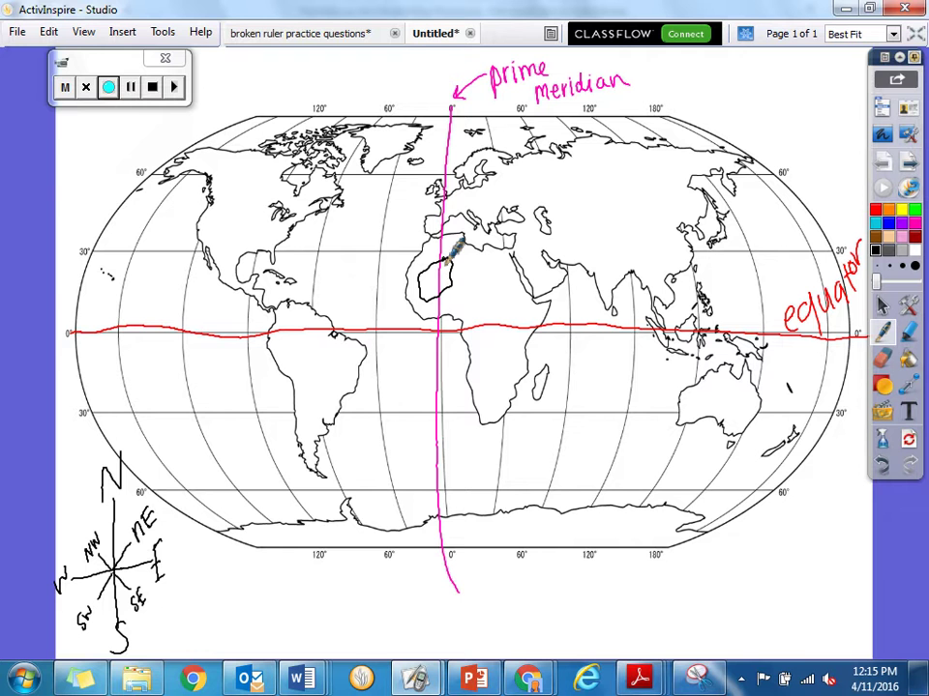
Shade Mali brown and add a green patch in its south
{"action": "left_click", "coordinate": [877, 238]}
{"action": "mouse_move", "coordinate": [438, 259]}
{"action": "left_mouse_down"}
{"action": "mouse_move", "coordinate": [424, 284]}
{"action": "mouse_move", "coordinate": [456, 280]}
{"action": "mouse_move", "coordinate": [437, 273]}
{"action": "mouse_move", "coordinate": [440, 261]}
{"action": "mouse_move", "coordinate": [435, 275]}
{"action": "mouse_move", "coordinate": [445, 268]}
{"action": "mouse_move", "coordinate": [431, 275]}
{"action": "mouse_move", "coordinate": [455, 257]}
{"action": "left_mouse_up"}
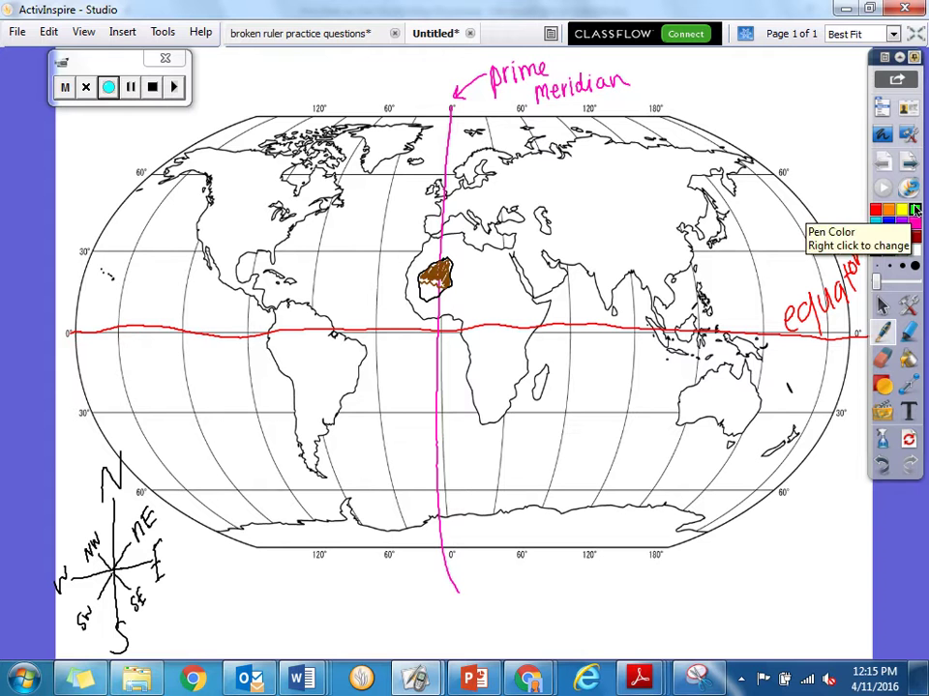
{"action": "left_click", "coordinate": [914, 209]}
{"action": "left_click_drag", "start_coordinate": [425, 287], "coordinate": [437, 293]}
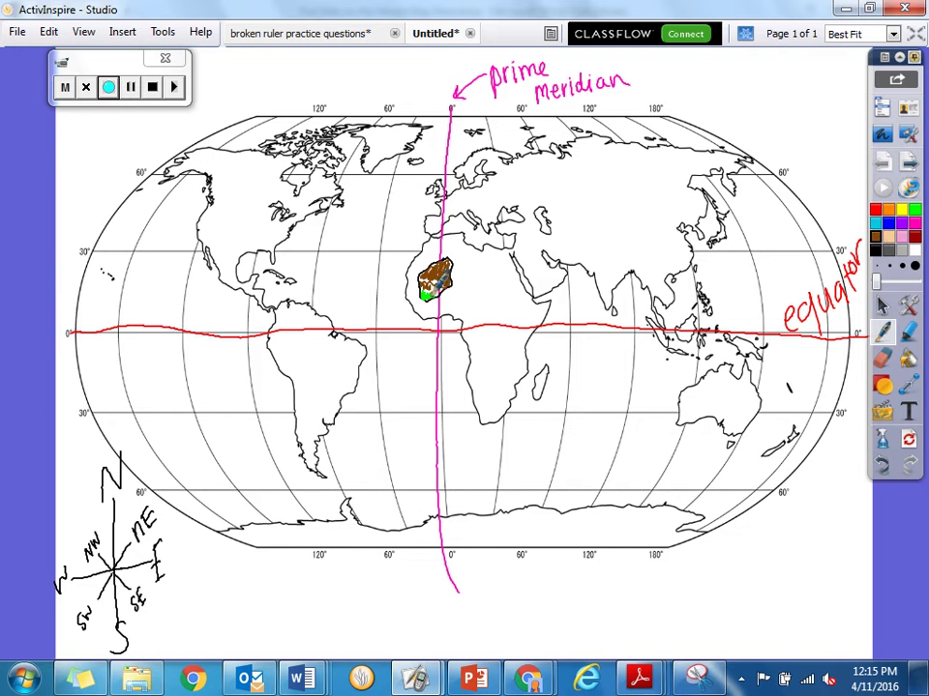
Undo stray dark strokes over Mali and handwrite the label 'mali' in black beside it
{"action": "mouse_move", "coordinate": [432, 264]}
{"action": "left_mouse_down"}
{"action": "mouse_move", "coordinate": [437, 276]}
{"action": "mouse_move", "coordinate": [447, 272]}
{"action": "left_mouse_up"}
{"action": "key", "text": "ctrl+z"}
{"action": "left_click", "coordinate": [876, 249]}
{"action": "left_click_drag", "start_coordinate": [431, 266], "coordinate": [424, 283]}
{"action": "key", "text": "ctrl+z"}
{"action": "left_click_drag", "start_coordinate": [455, 276], "coordinate": [483, 278]}
{"action": "left_click", "coordinate": [487, 258]}
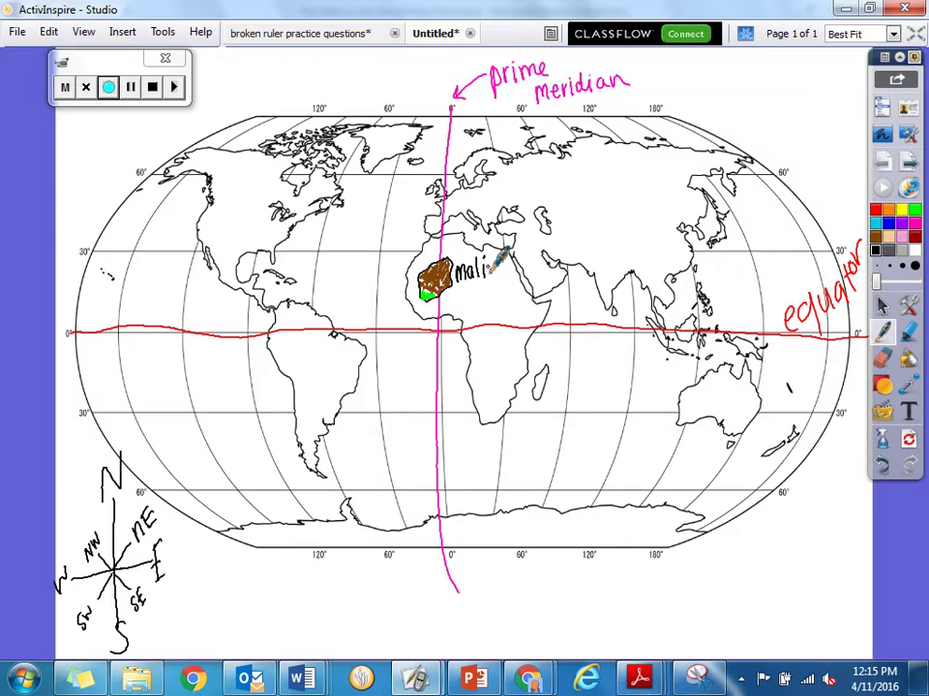